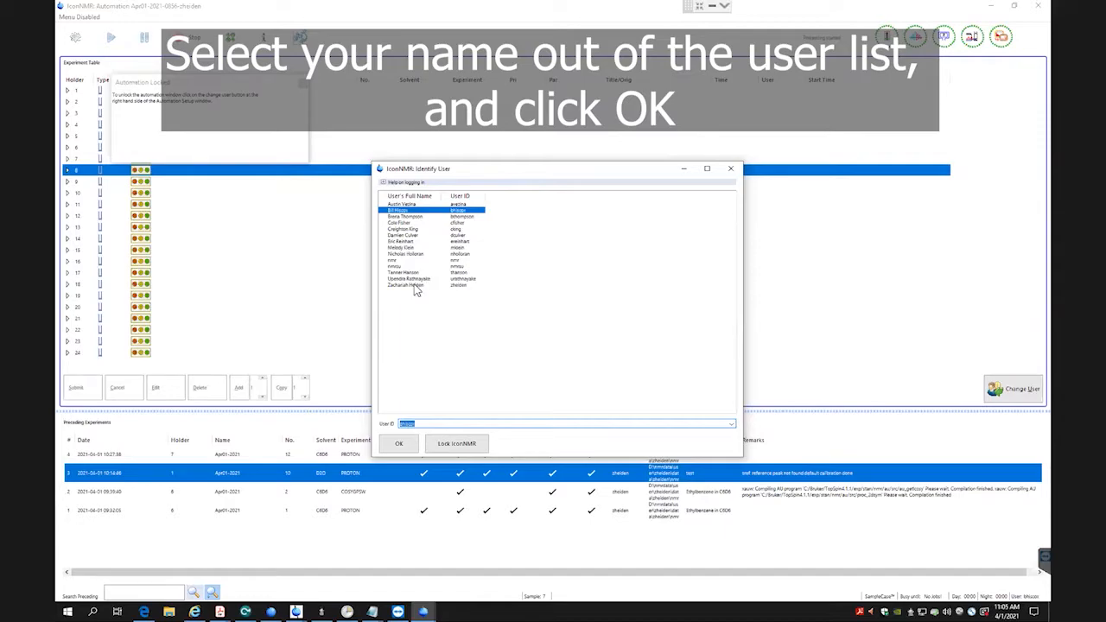
Log in to IconNMR as the last user in the list and minimize the auto Online status window.
left_click(416, 286)
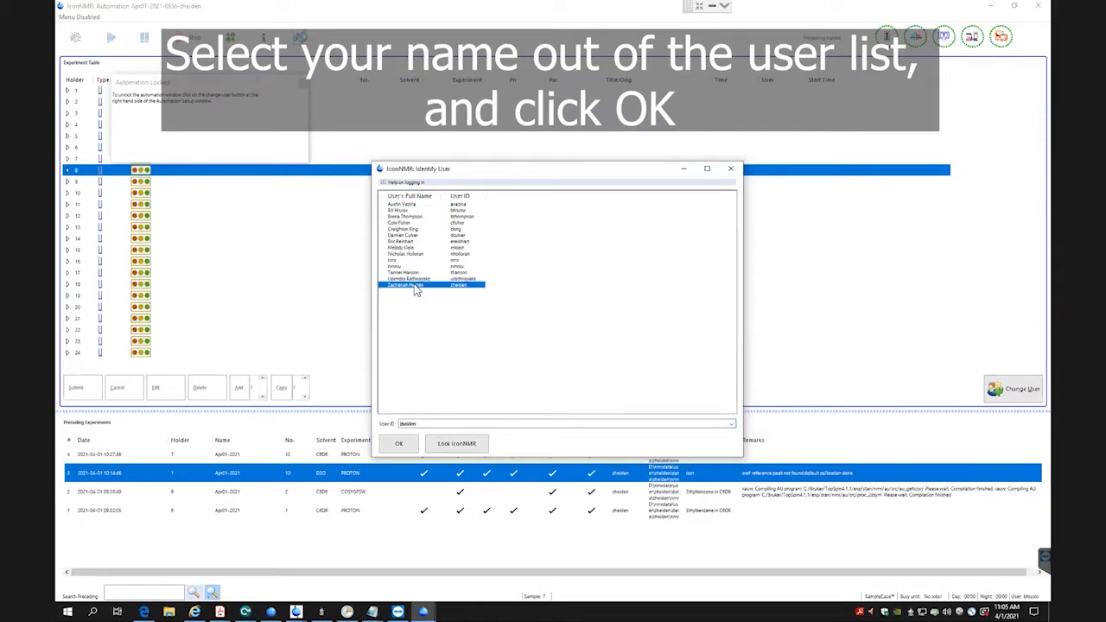
left_click(399, 442)
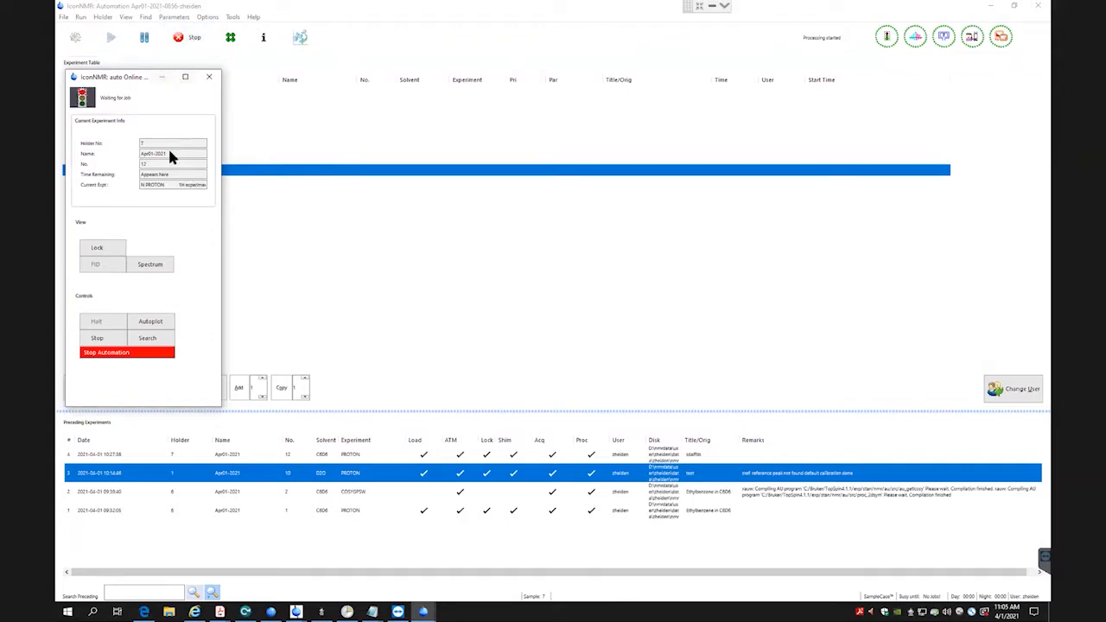
left_click(161, 80)
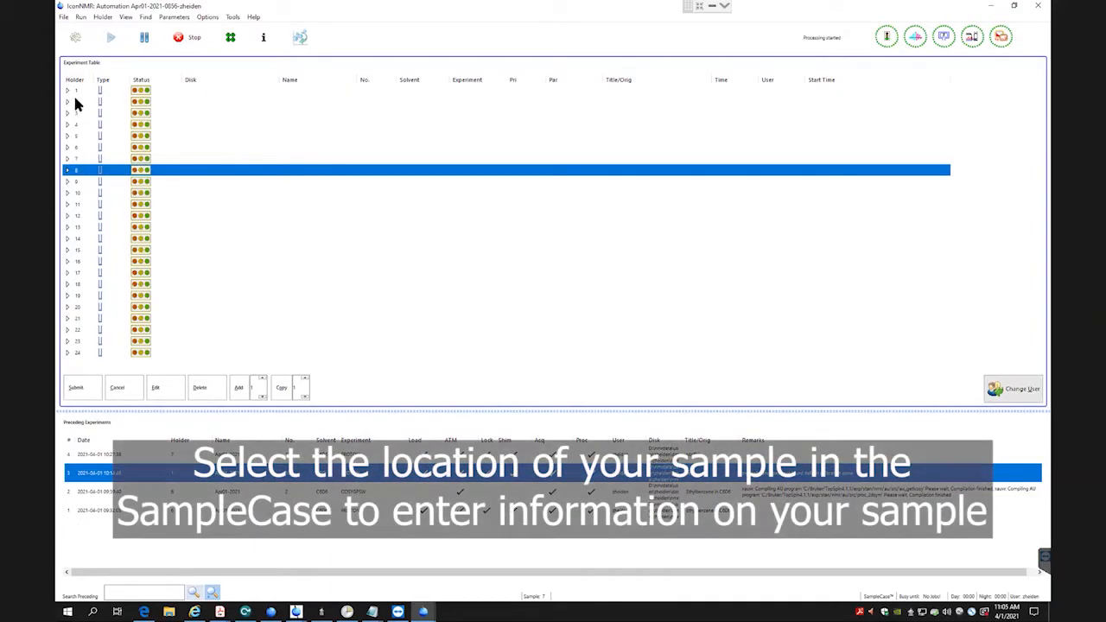
Create an experiment entry for holder 6 with dataset name Apr01-2021 and solvent C6D6.
left_click(69, 149)
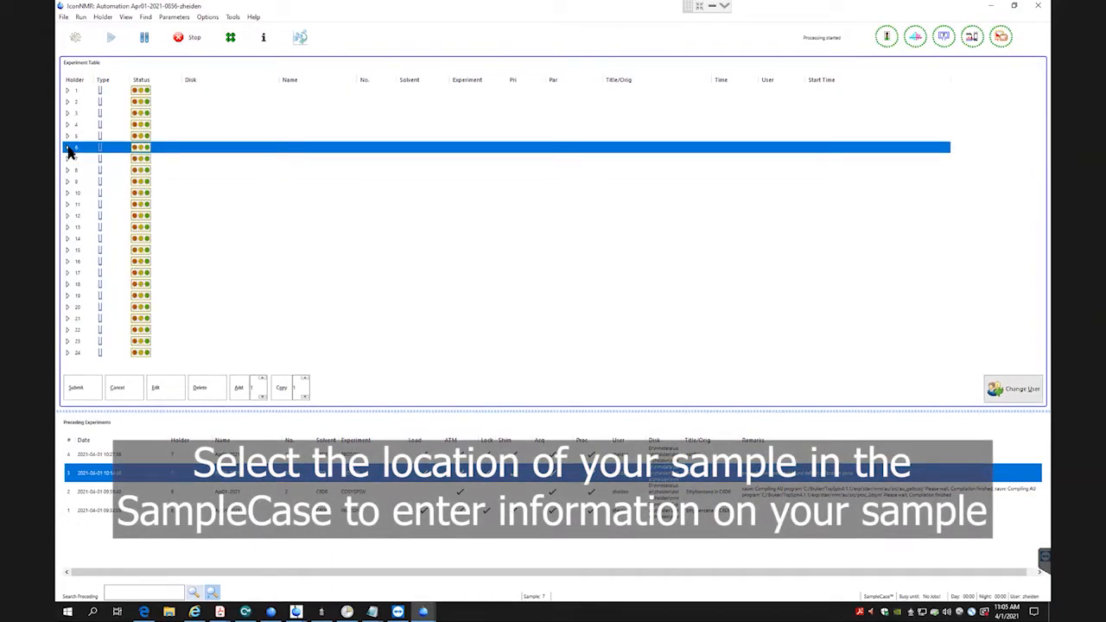
left_click(67, 146)
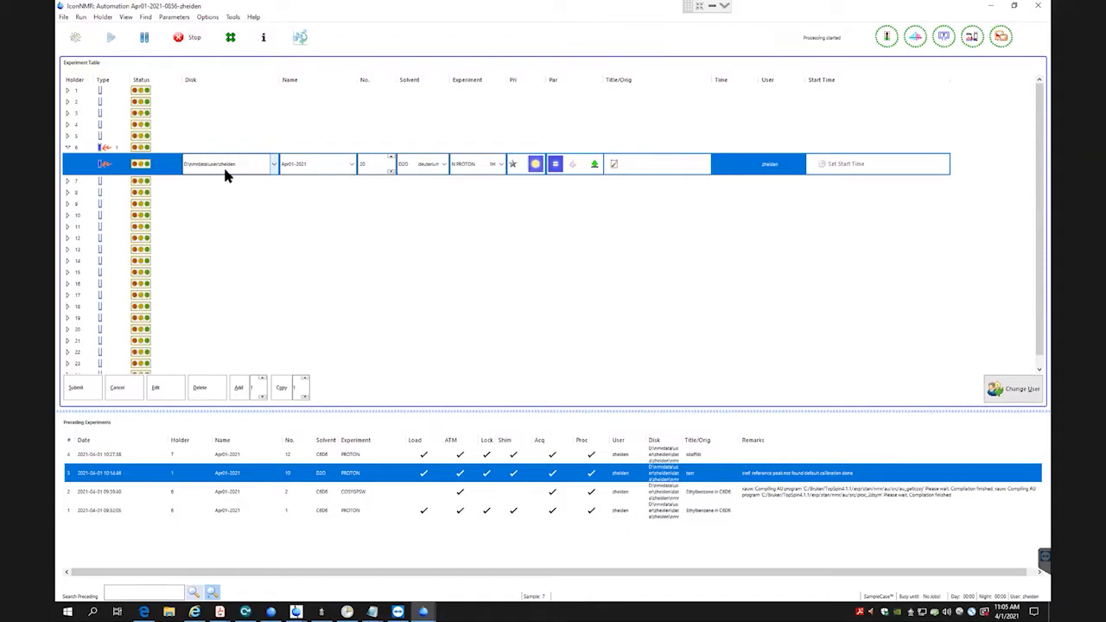
left_click(342, 167)
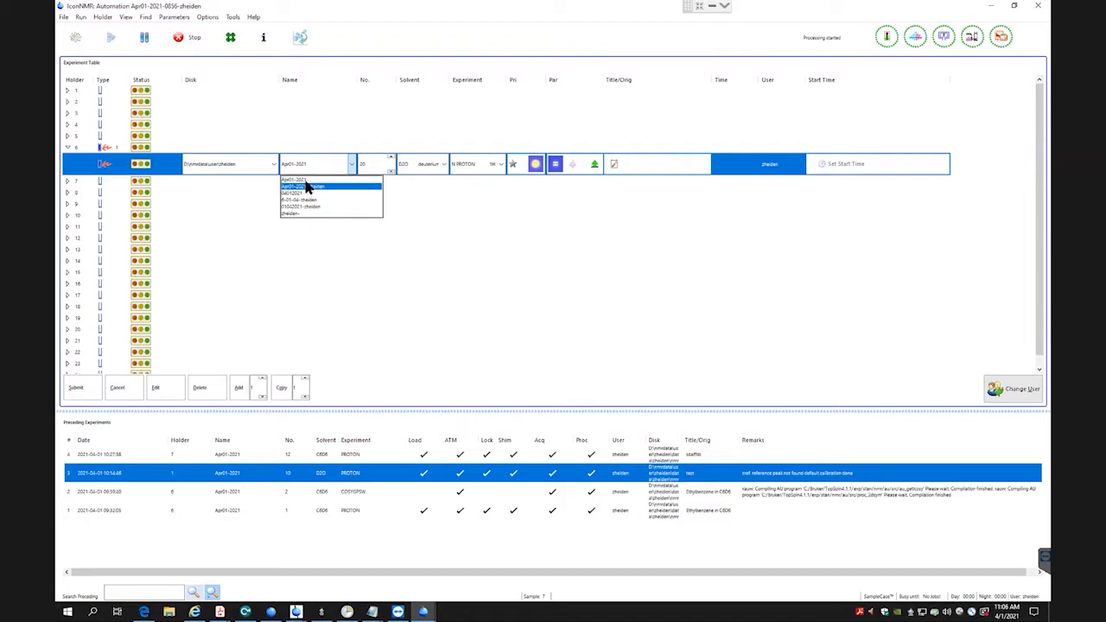
left_click(306, 184)
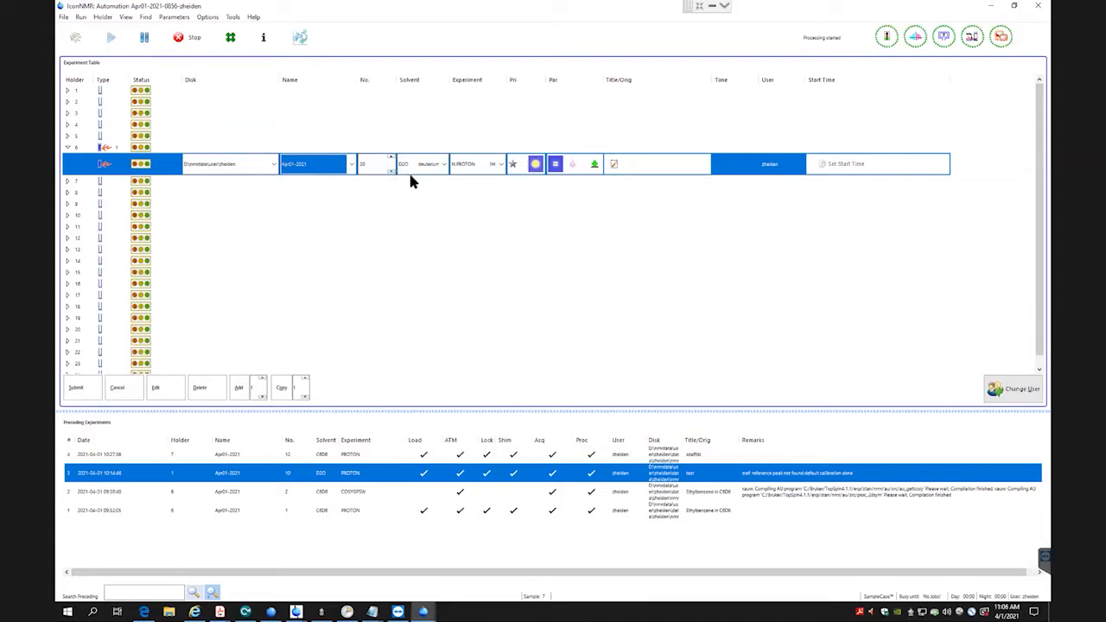
left_click(443, 164)
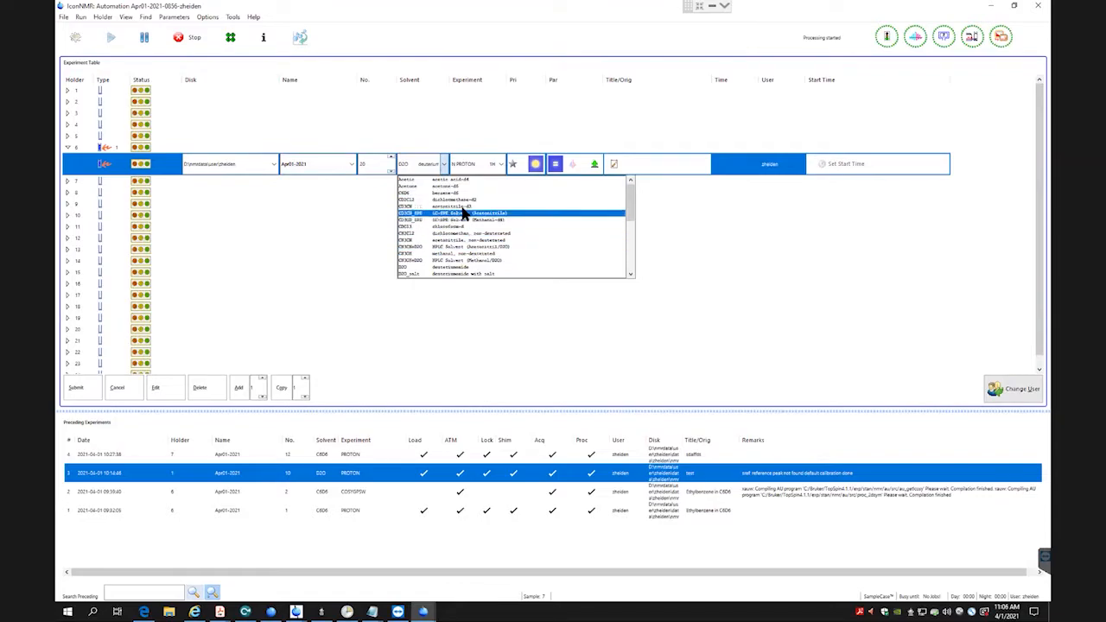
left_click(455, 193)
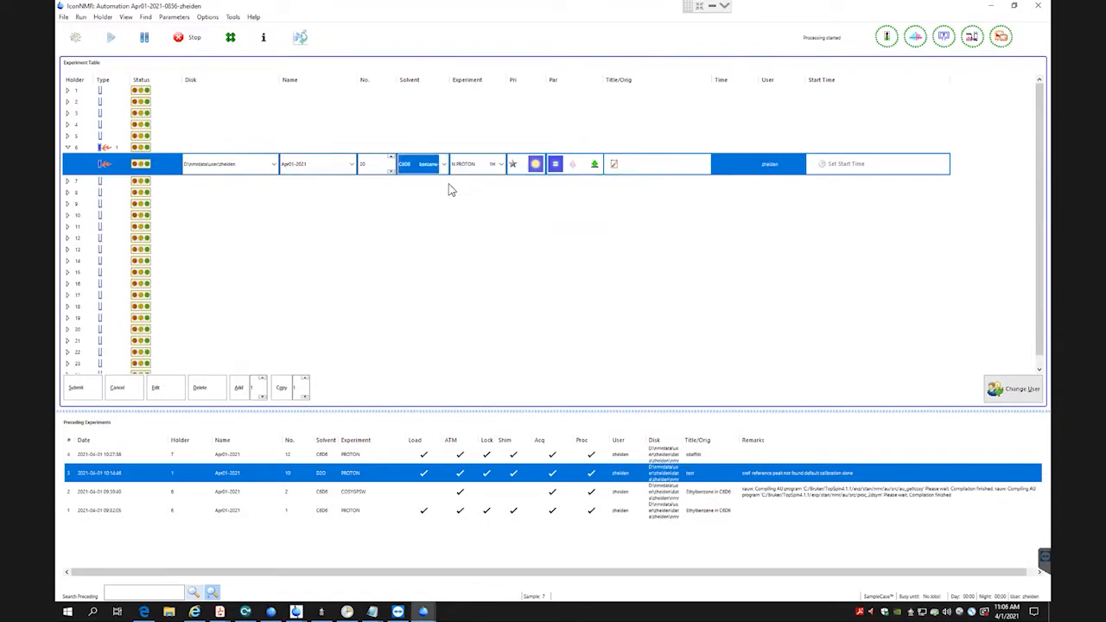
Examine the experiments available for the holder 6 entry, including the carbon, fluorine, phosphorus and 2D options.
left_click(501, 164)
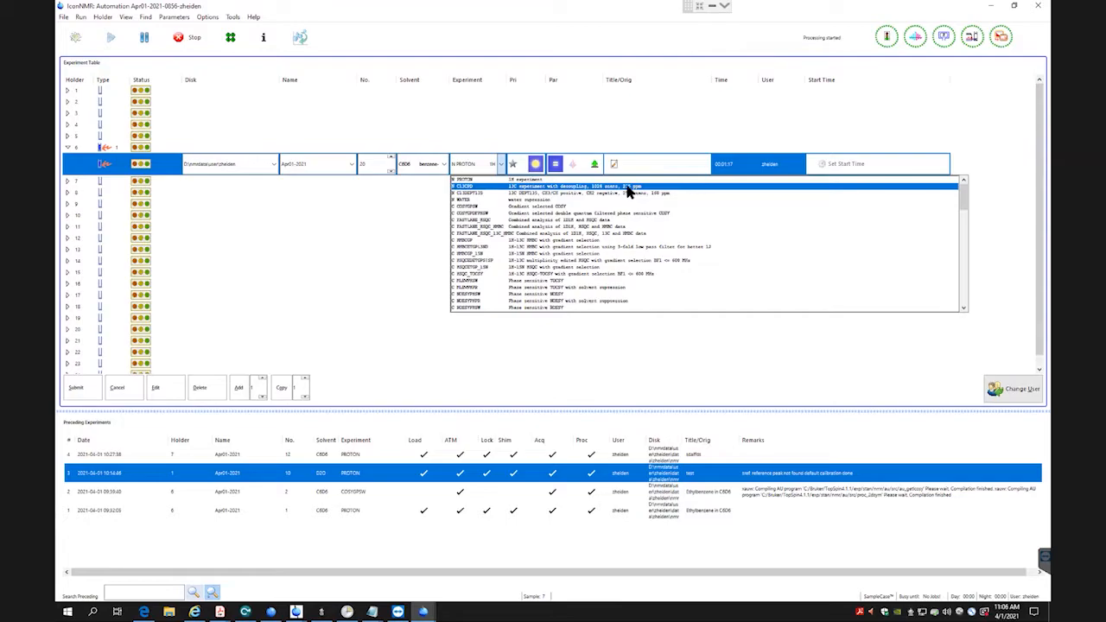
scroll(532, 226, "down", 3)
scroll(531, 227, "down", 1)
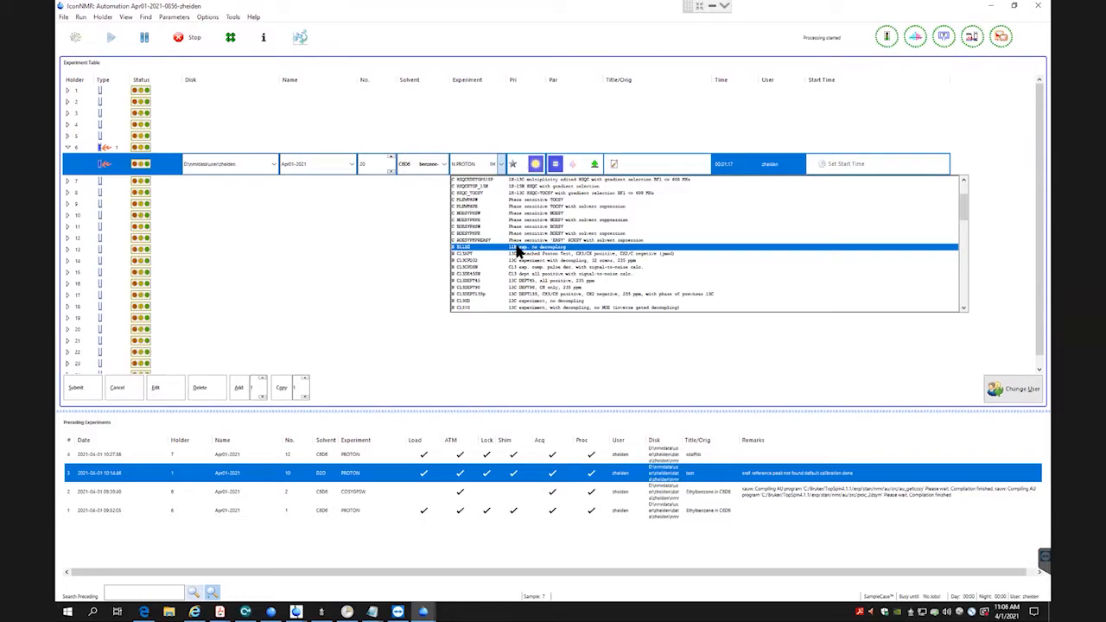
scroll(518, 251, "down", 4)
scroll(519, 251, "down", 4)
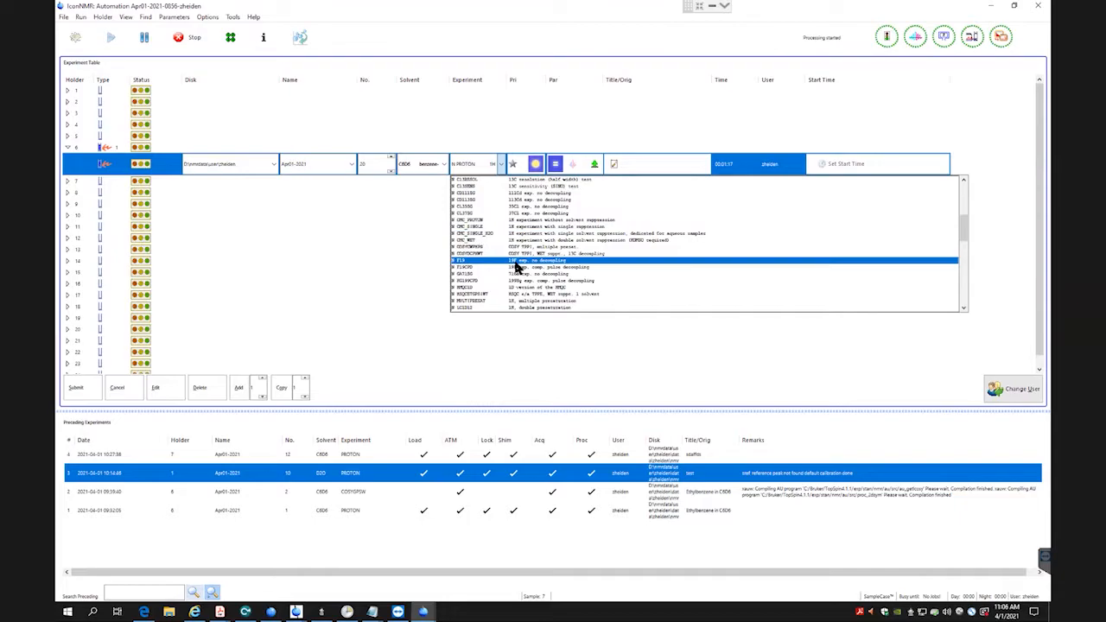
scroll(519, 260, "down", 4)
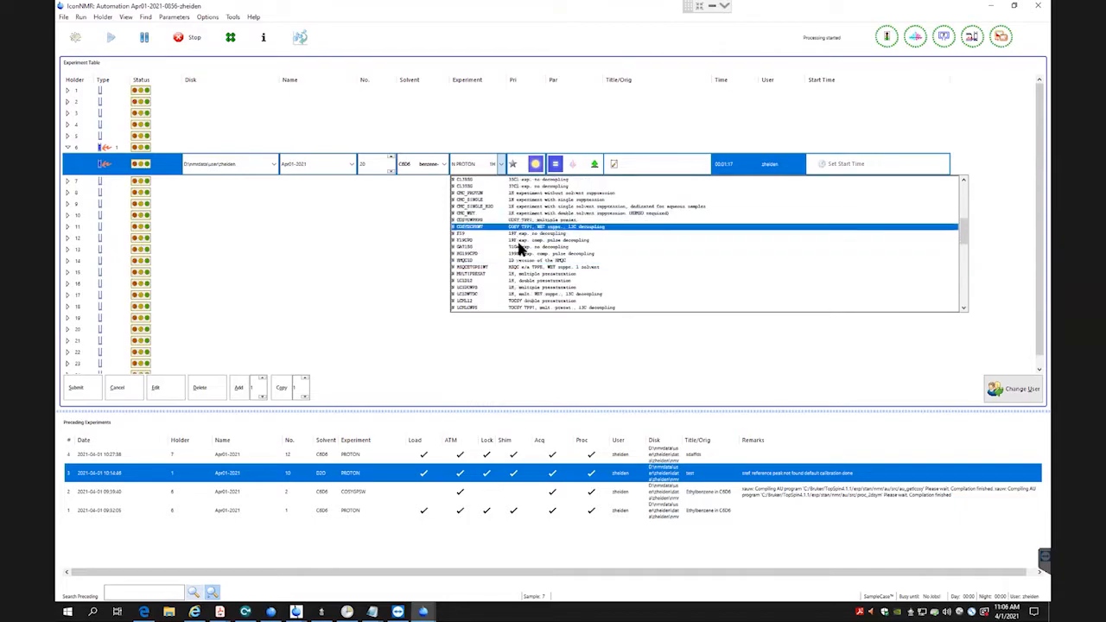
scroll(526, 269, "down", 1)
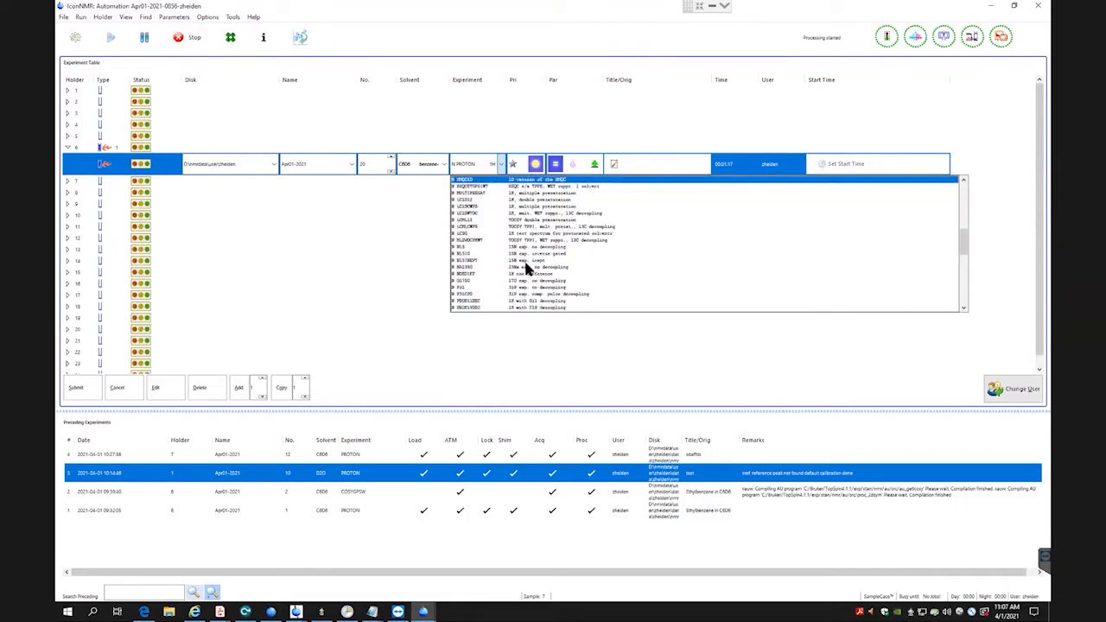
scroll(527, 269, "down", 1)
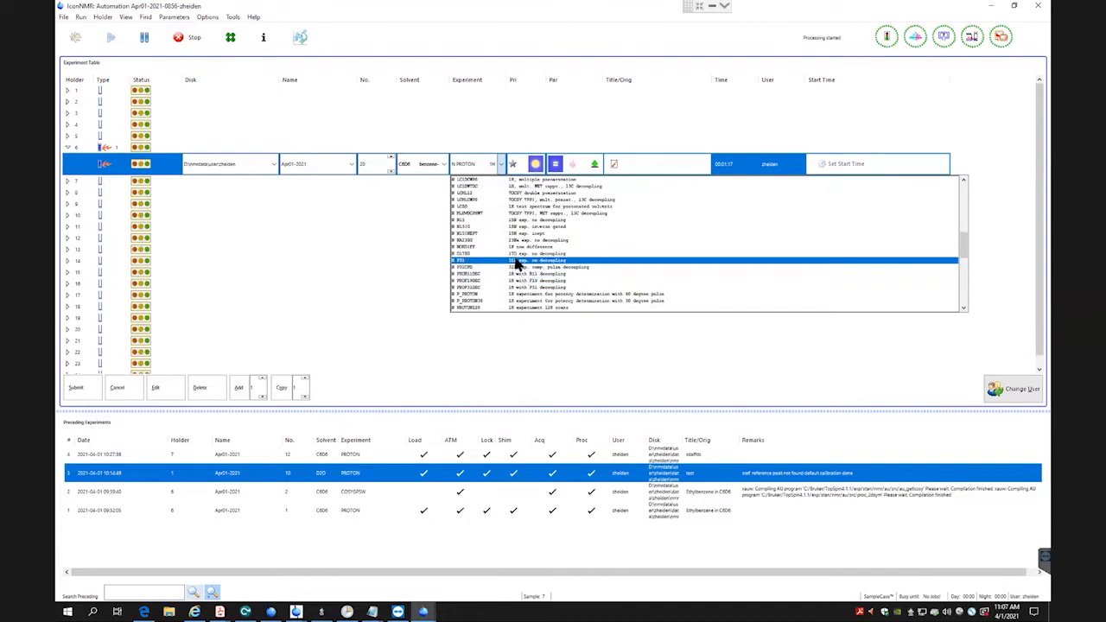
scroll(519, 266, "down", 1)
scroll(517, 266, "down", 1)
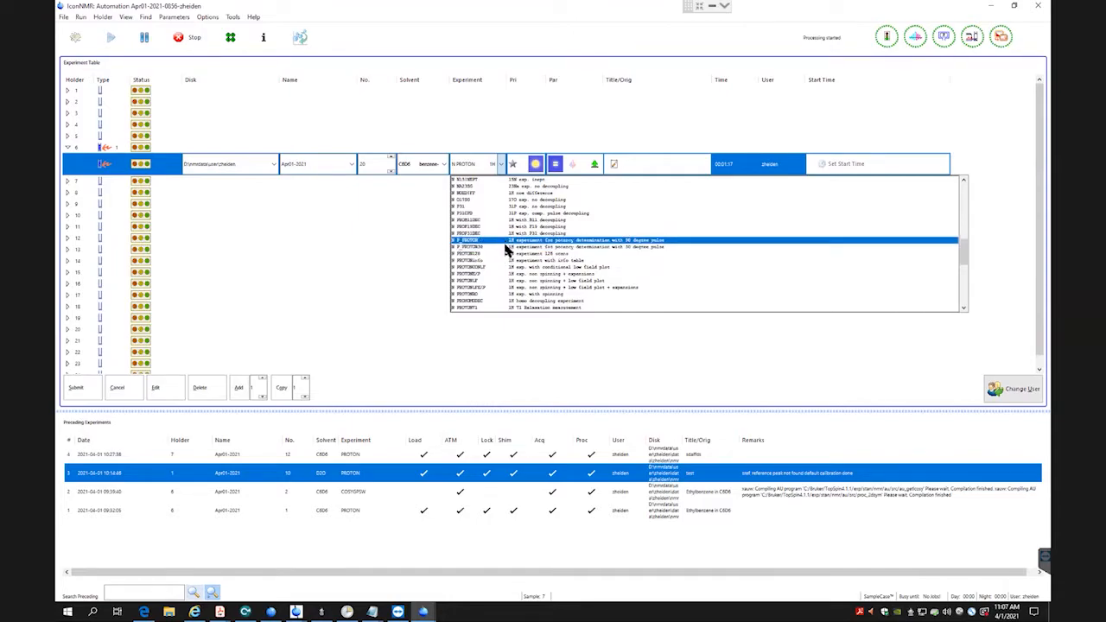
scroll(505, 250, "down", 3)
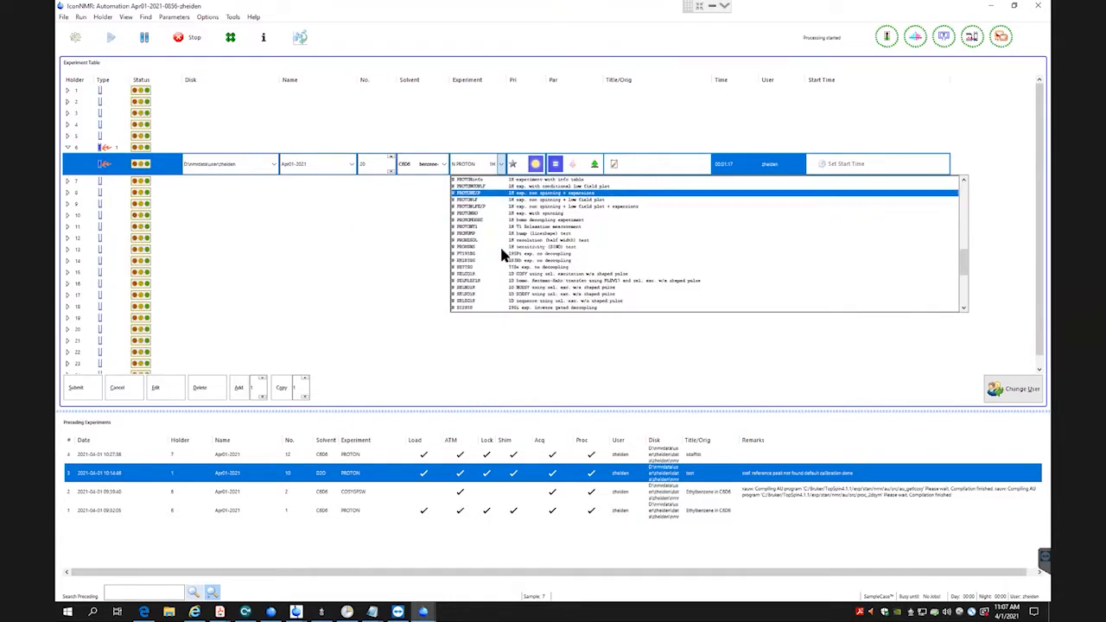
scroll(500, 249, "down", 1)
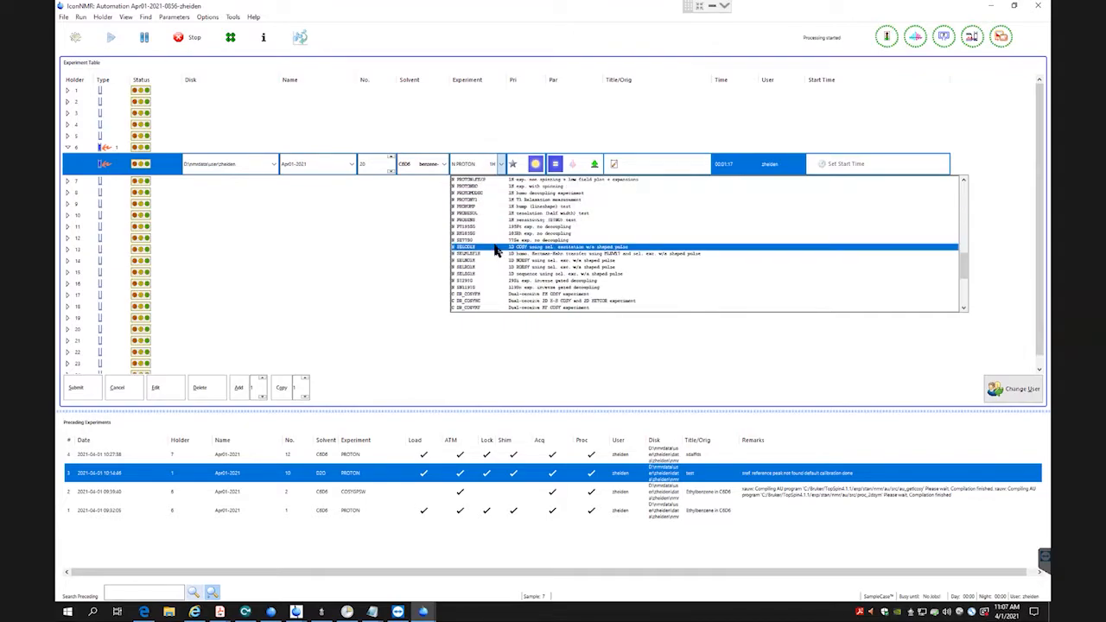
scroll(517, 250, "down", 1)
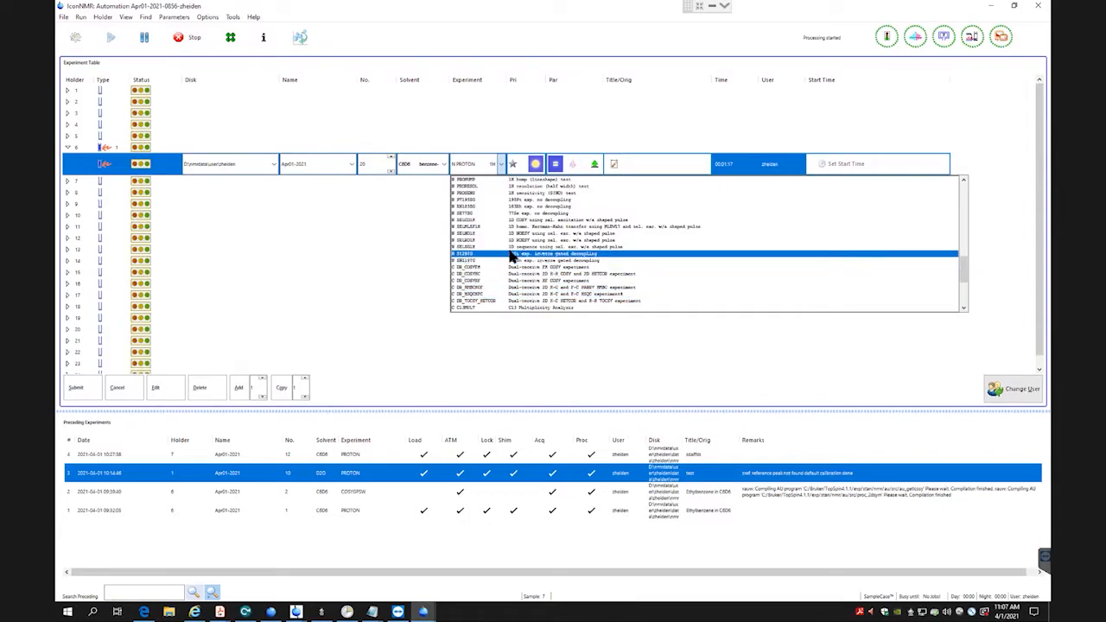
scroll(509, 251, "down", 5)
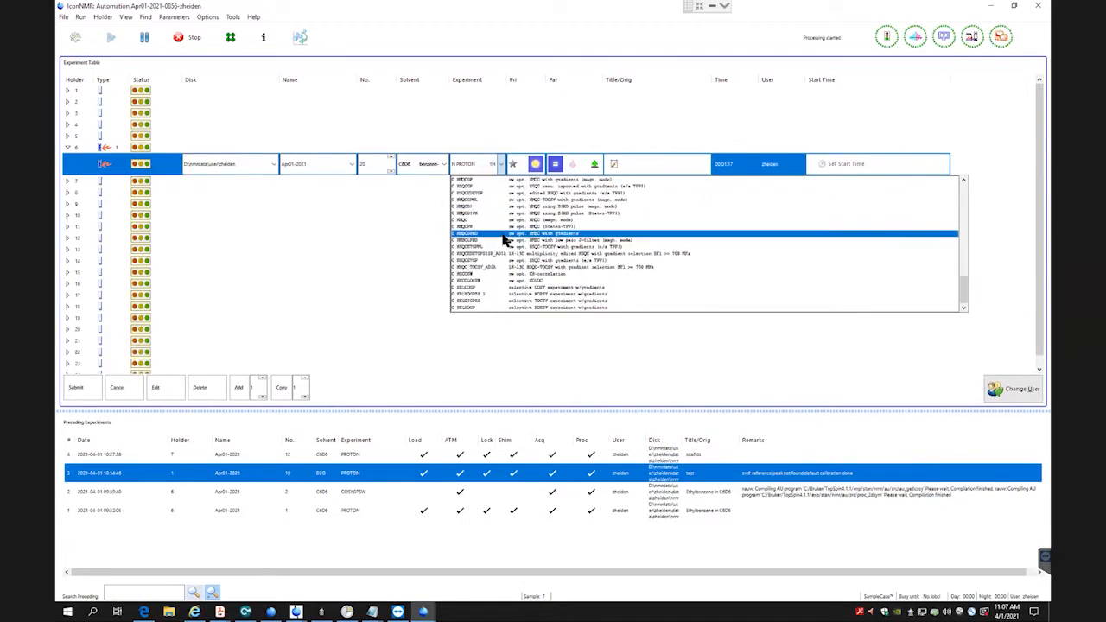
scroll(510, 250, "up", 8)
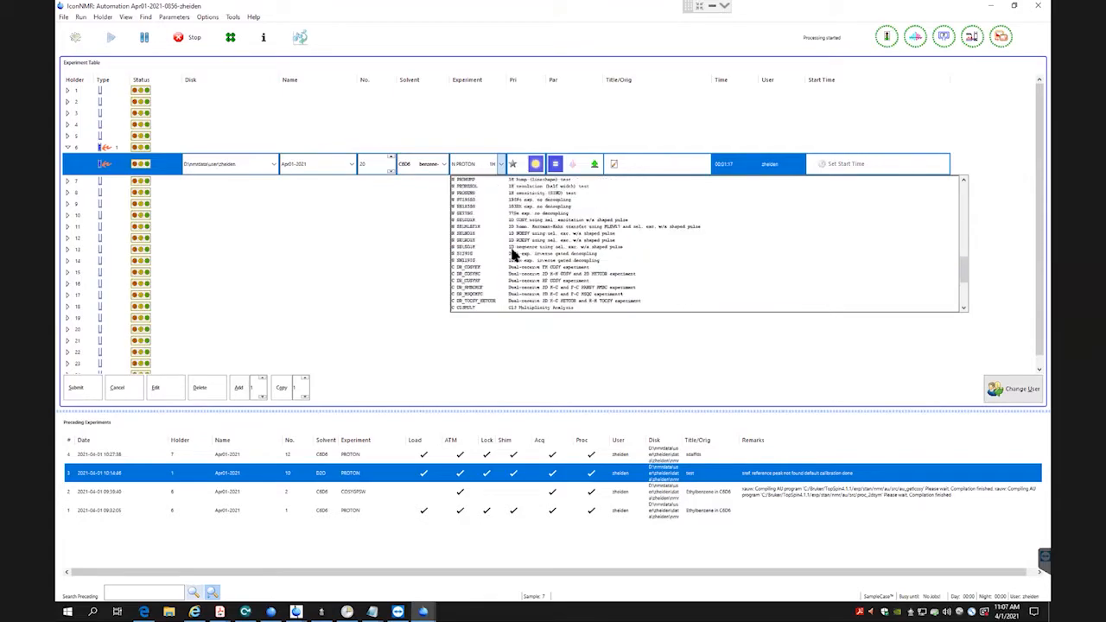
scroll(528, 259, "up", 5)
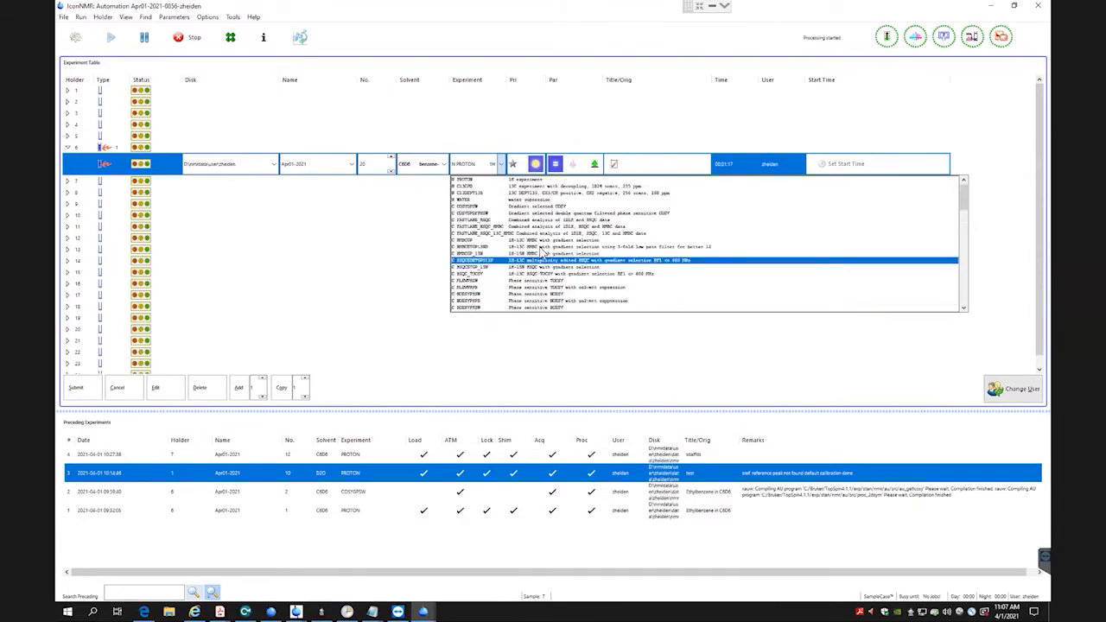
Choose the N PROTON 1H experiment for holder 6, in day mode.
left_click(536, 182)
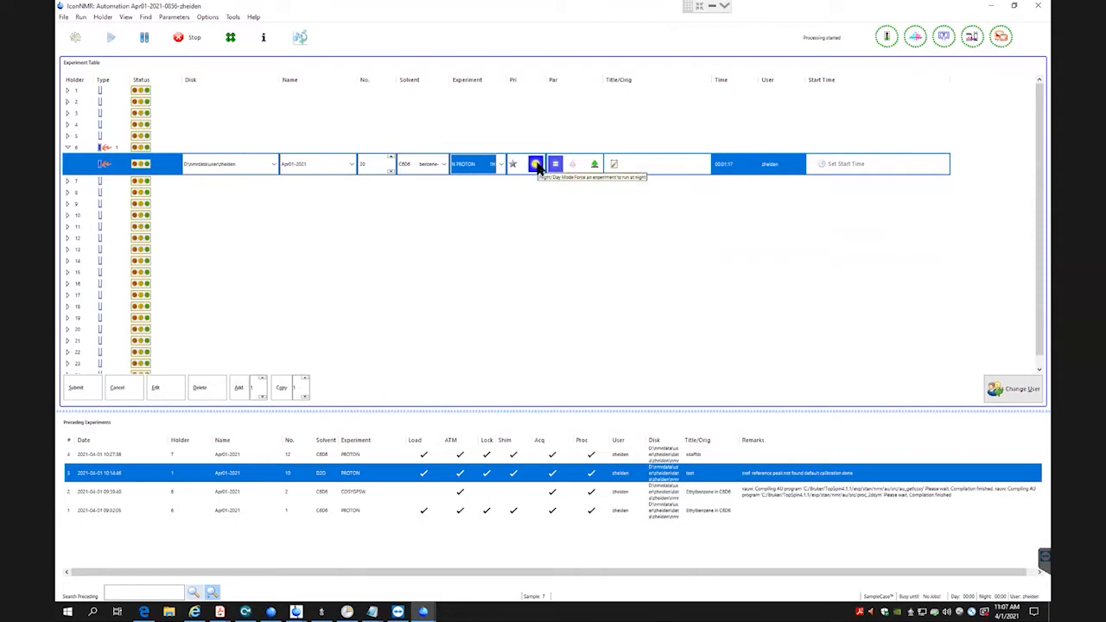
left_click(537, 165)
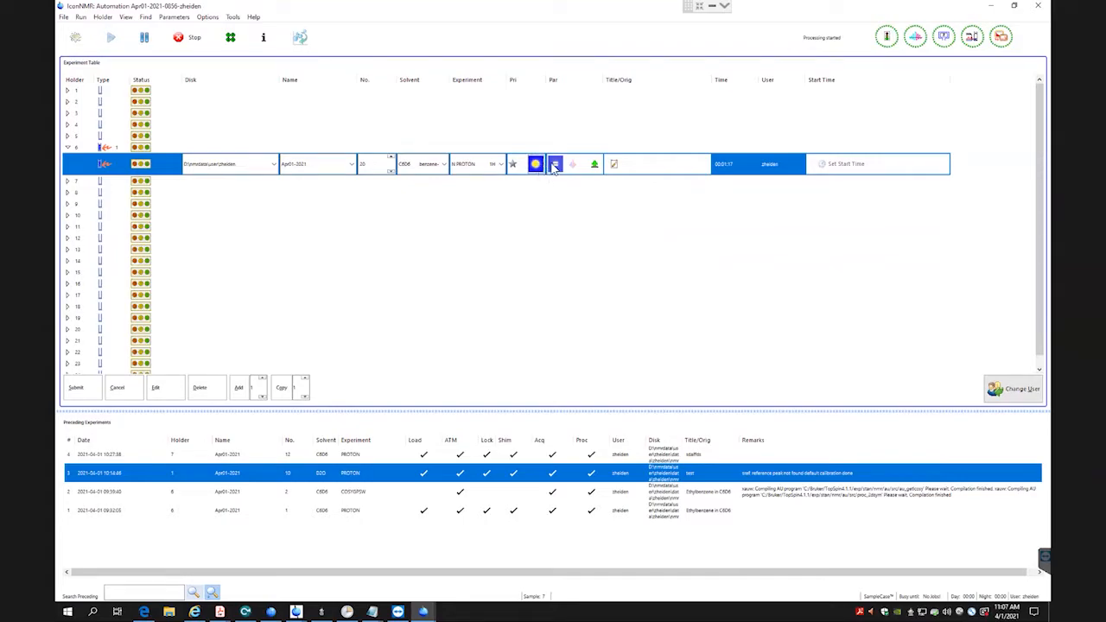
Set the holder 6 experiment's parameters to 32 scans, a transmitter frequency offset of 5 ppm and a spectral width of 60 ppm.
left_click(557, 166)
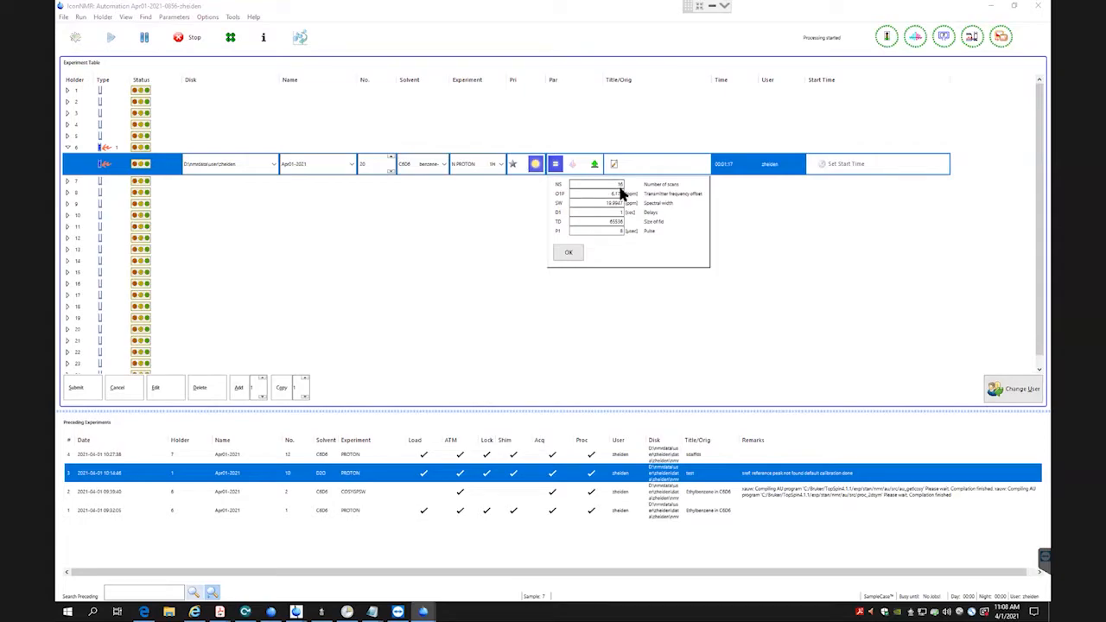
type("32")
double_click(602, 195)
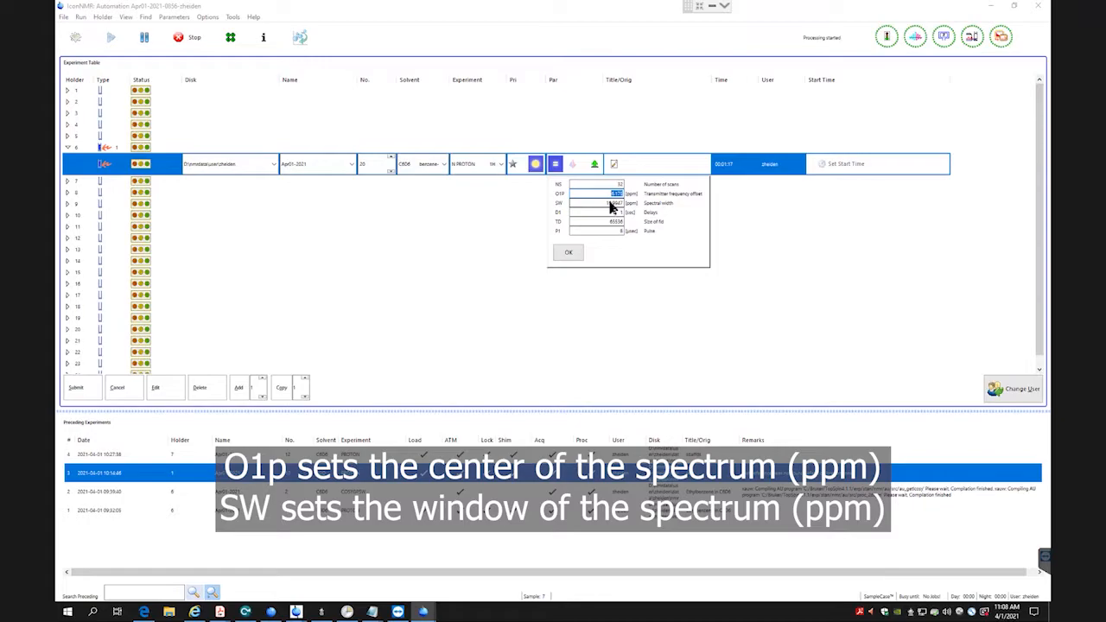
type("5")
double_click(601, 202)
type("60")
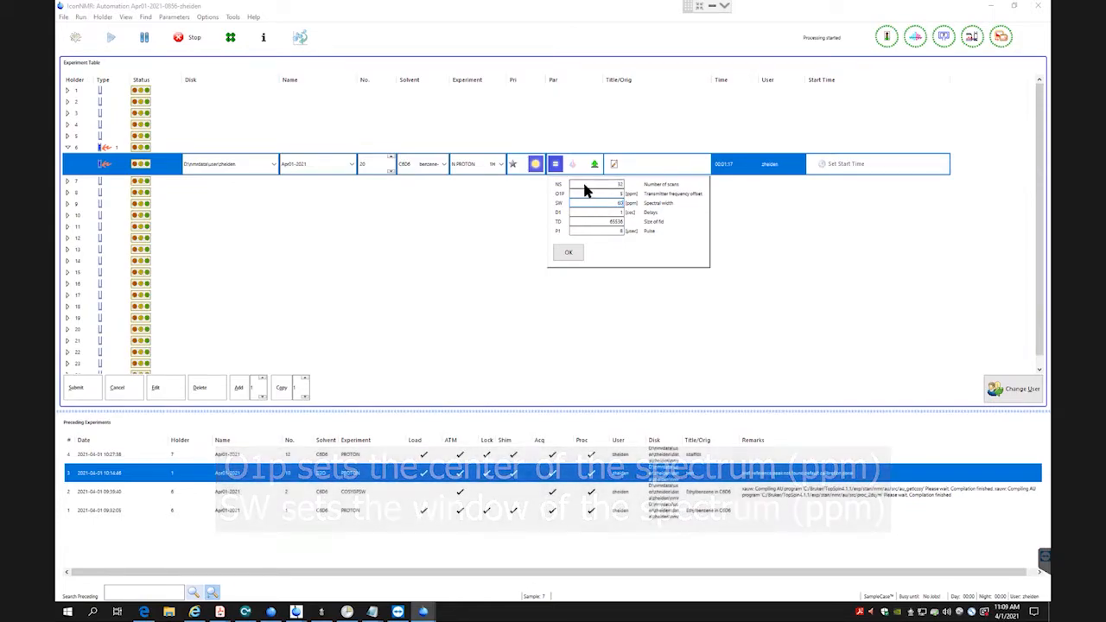
left_click(582, 183)
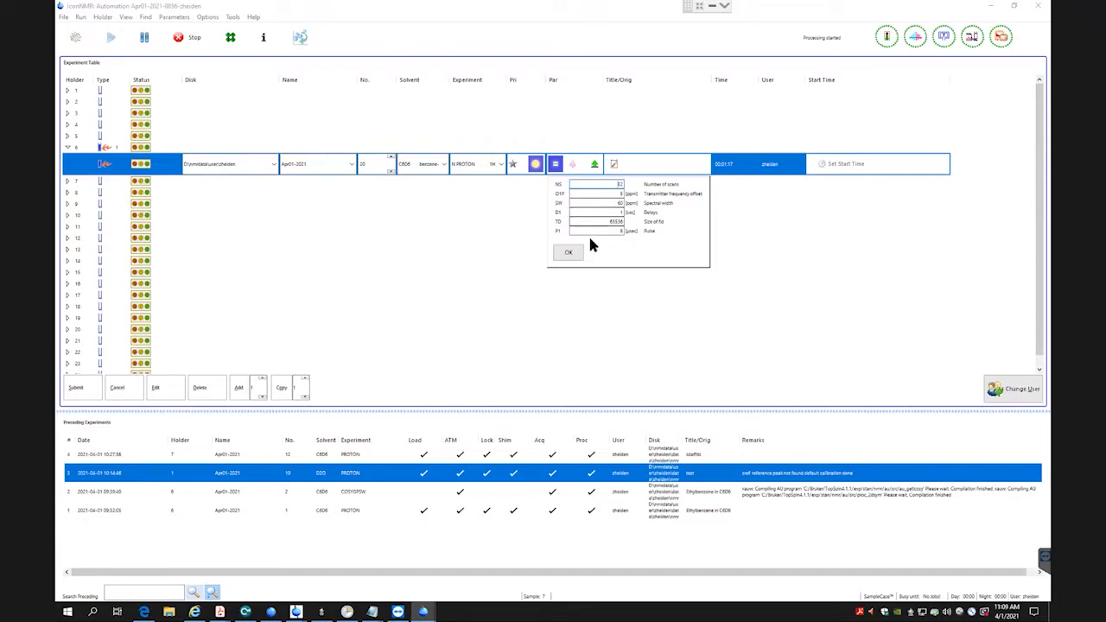
left_click(574, 251)
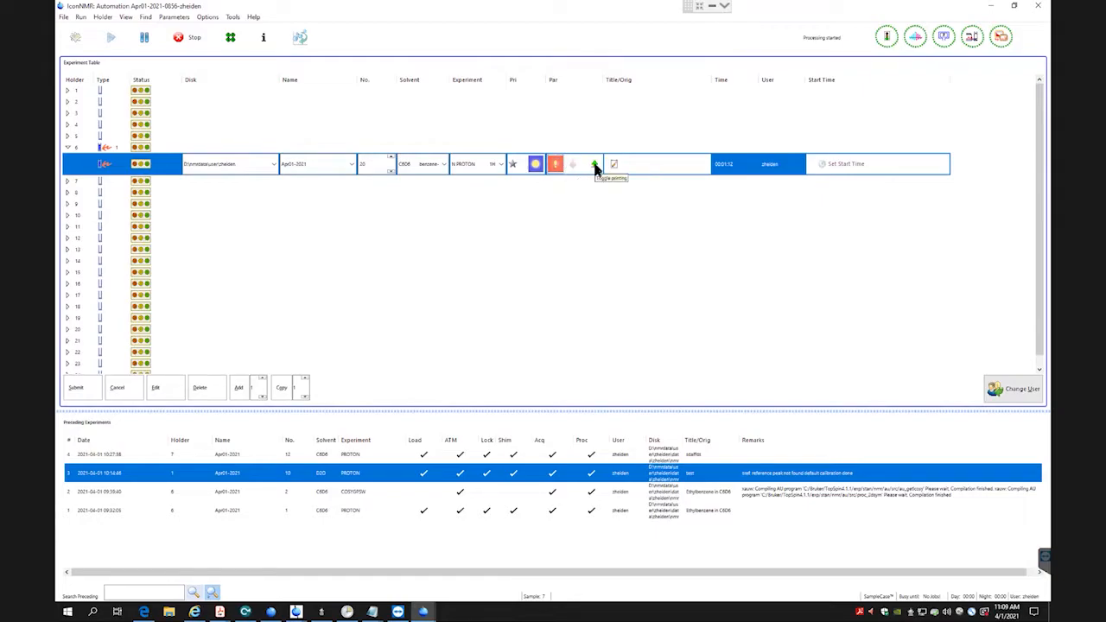
Title the holder 6 experiment "Sample IconNMr" and submit it to the queue.
left_click(631, 169)
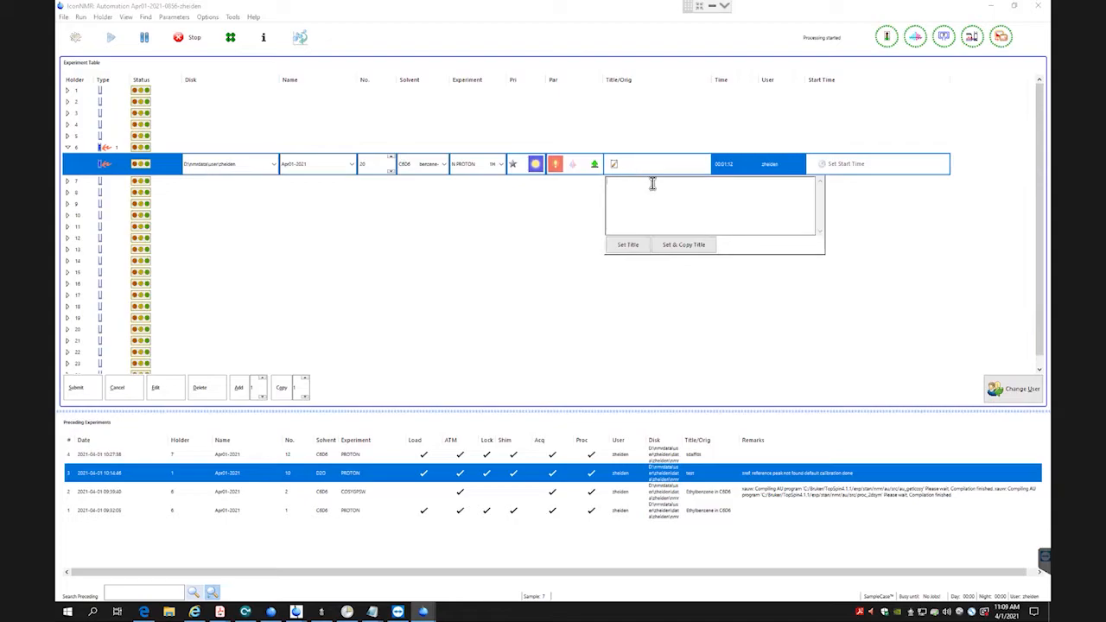
type("Sample IconNMR")
left_click(627, 244)
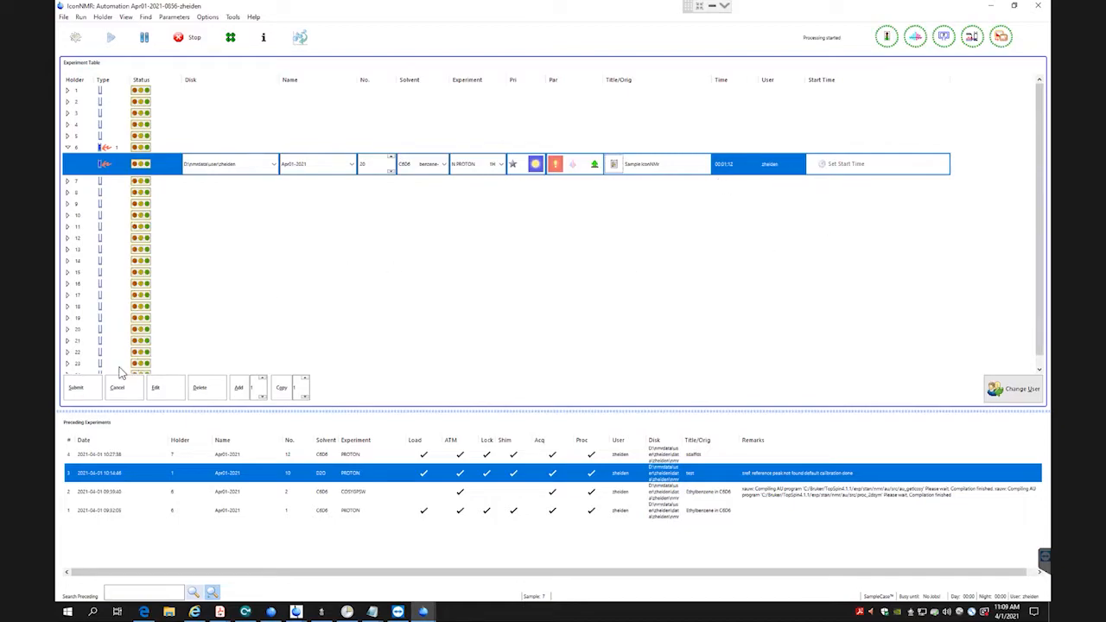
left_click(83, 387)
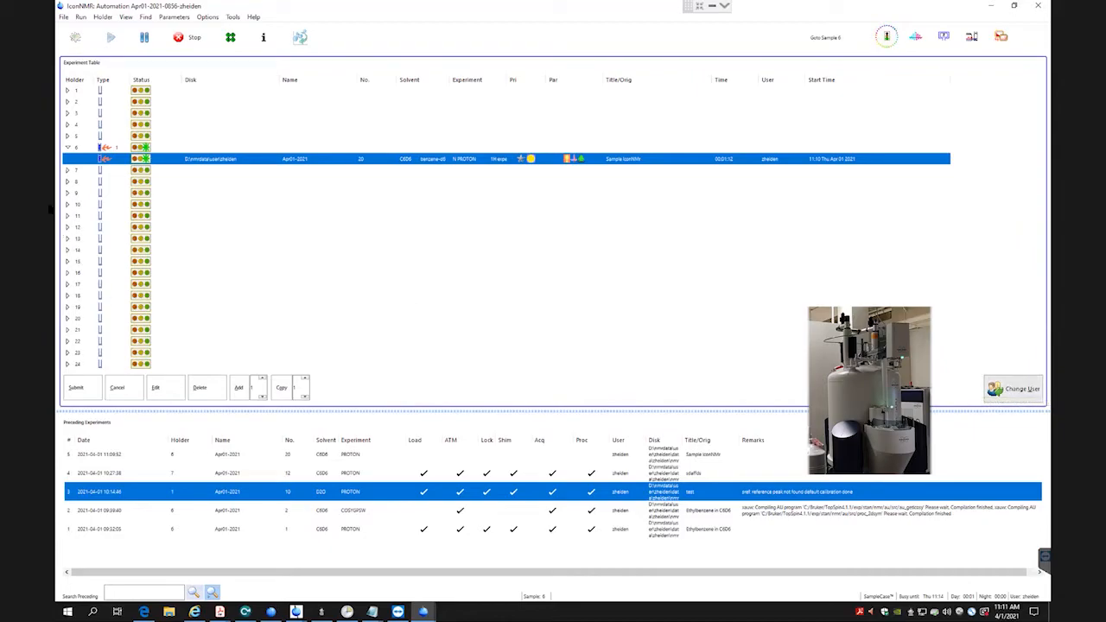
Create an experiment entry for holder 7, add two more experiments to it, and select its first experiment.
left_click(69, 172)
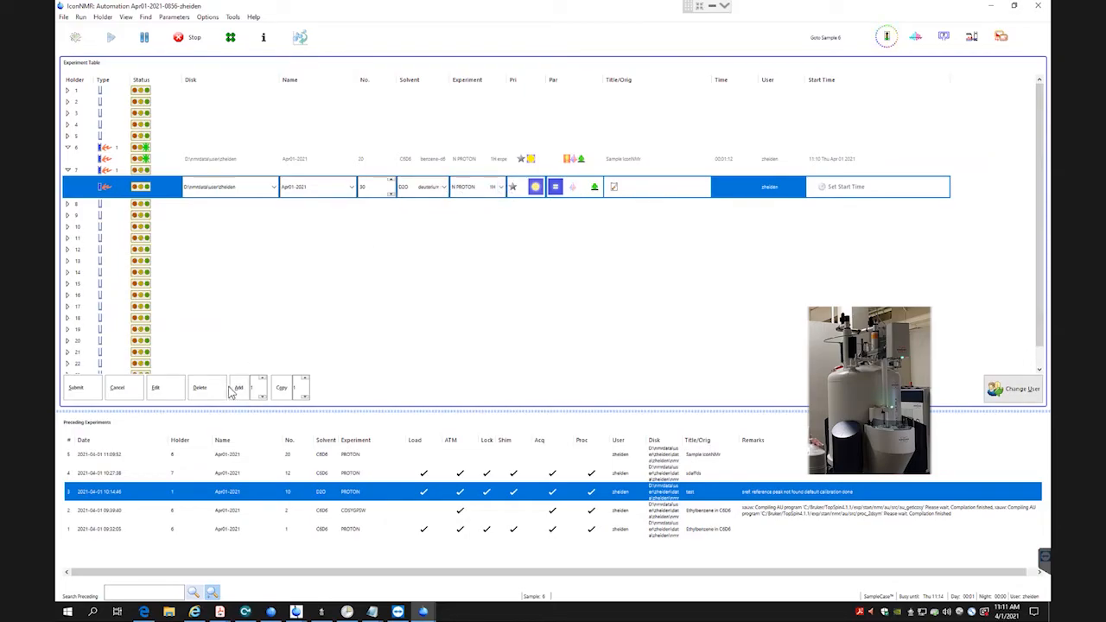
left_click(263, 380)
left_click(239, 388)
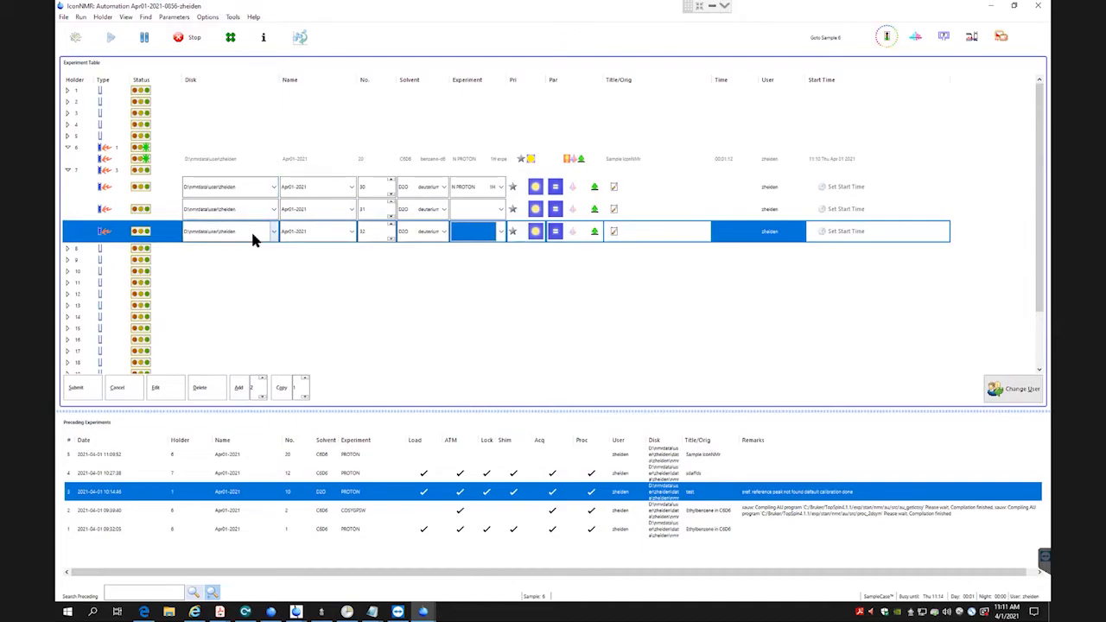
left_click(168, 190)
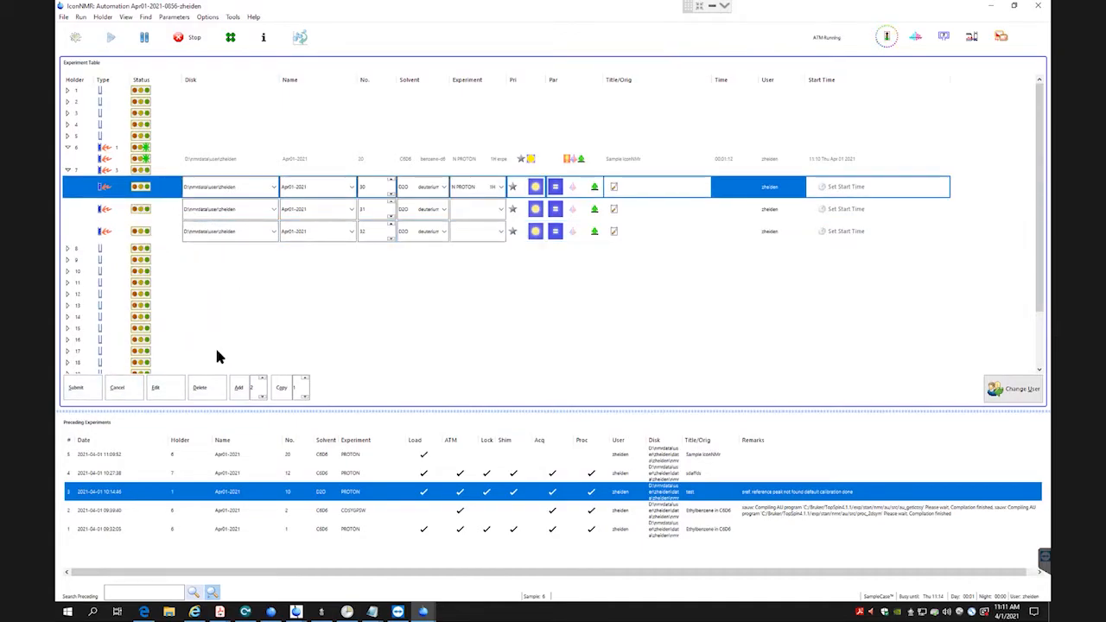
Delete all three experiment entries from holder 7, leaving the holder empty.
left_click(217, 388)
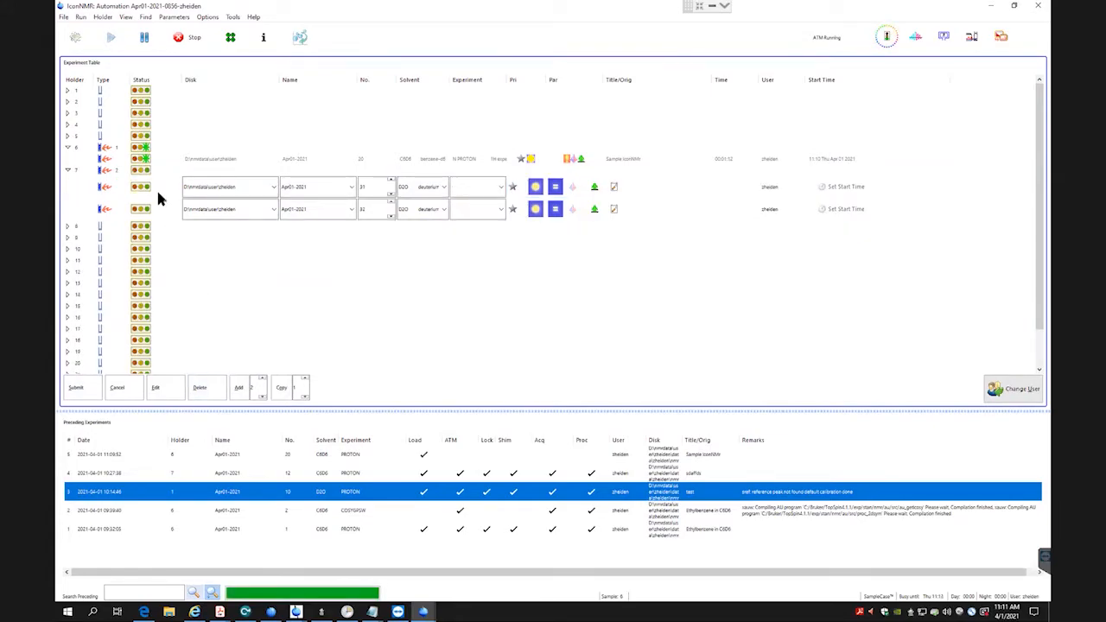
left_click(158, 190)
left_click(212, 392)
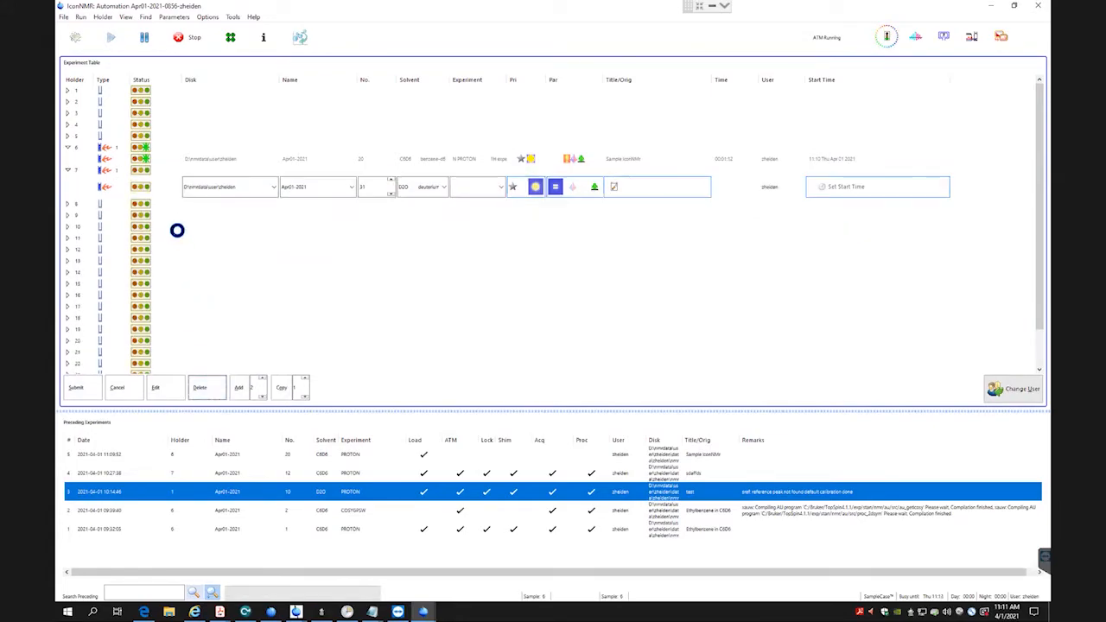
left_click(158, 186)
left_click(213, 383)
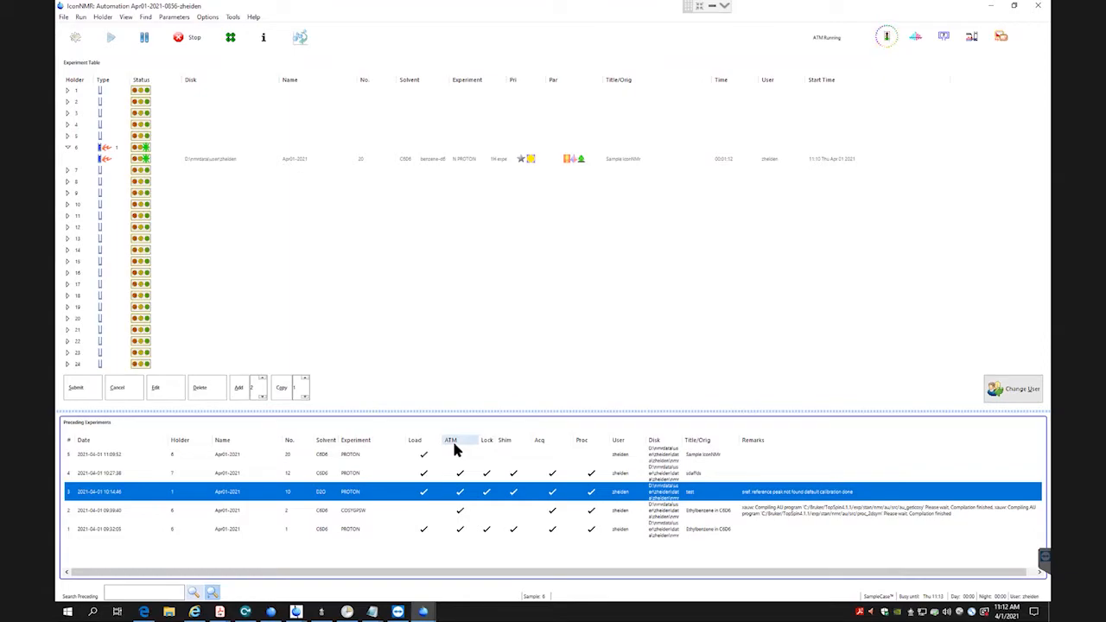
left_click(92, 227)
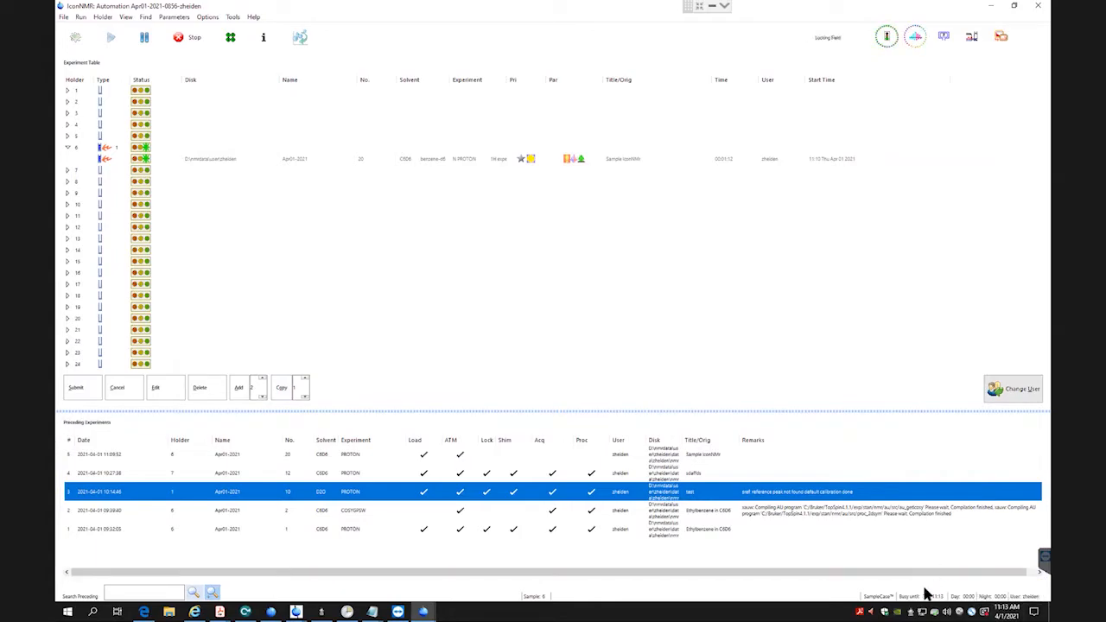
left_click(833, 108)
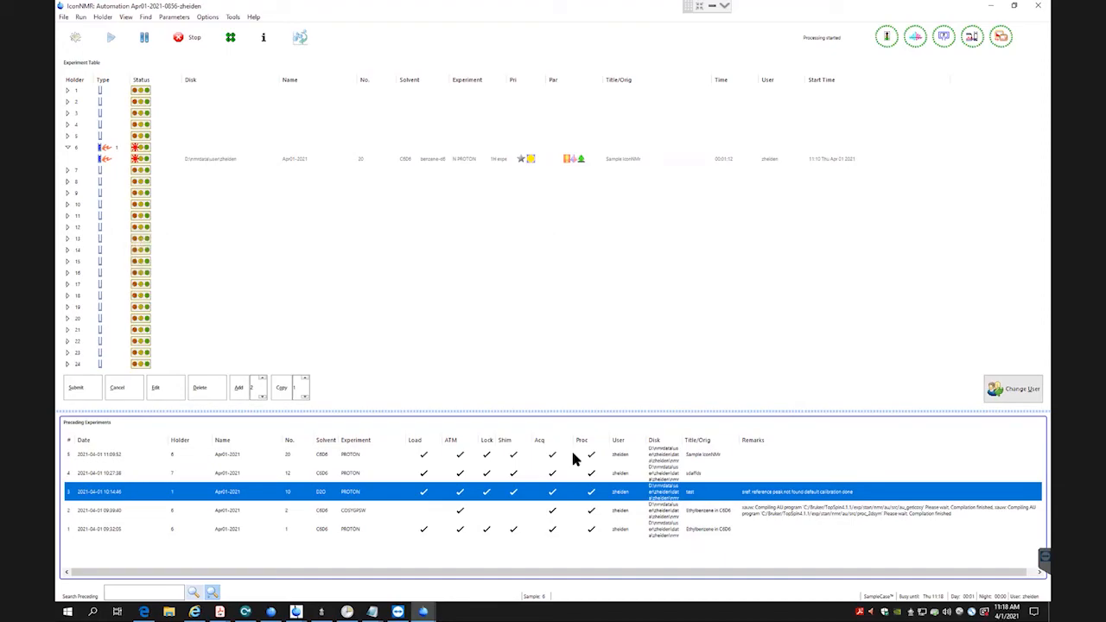
left_click(441, 123)
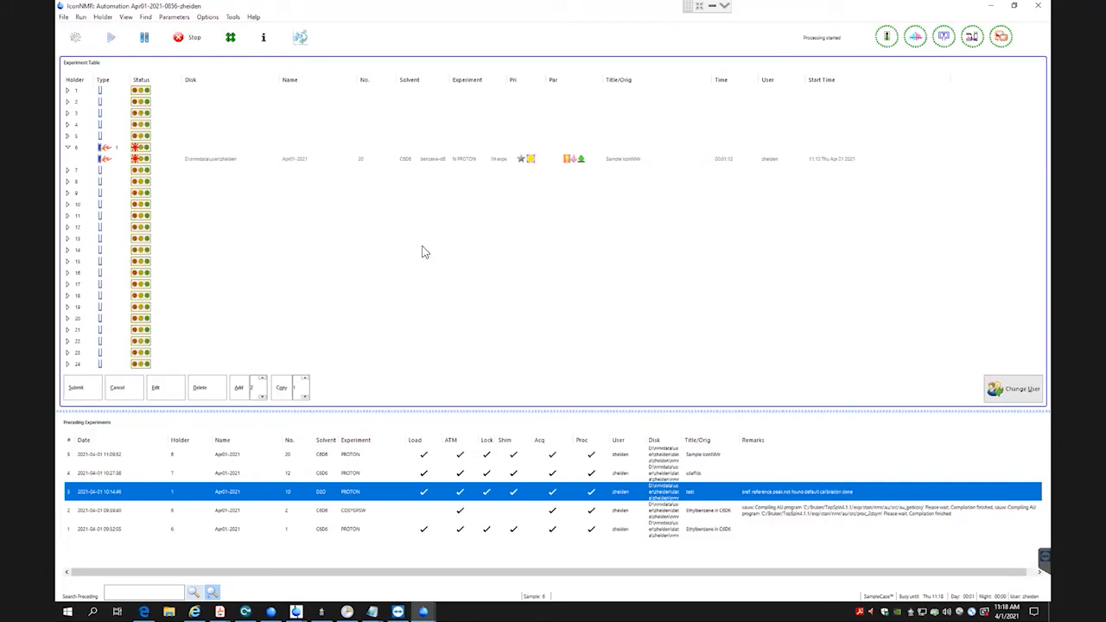
End the current user's automation session with the Change User command.
left_click(1028, 394)
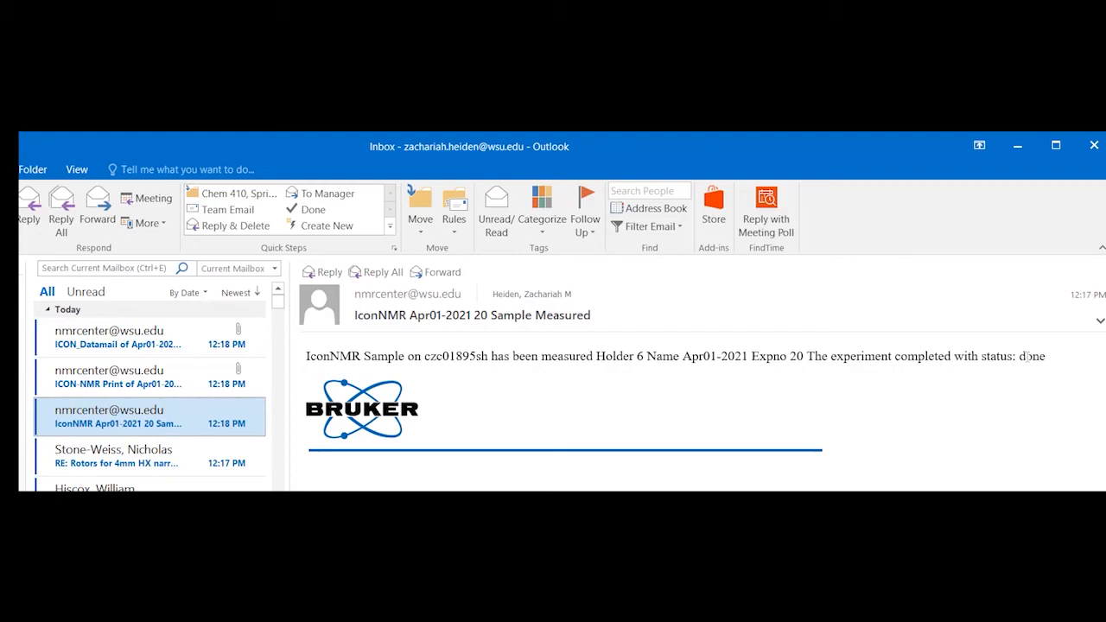
Switch to Outlook and review the ICON-NMR Print and ICON_Datamail messages for Apr01-2021 20, including the attached Apr01-2021_20.zip.
left_click(93, 389)
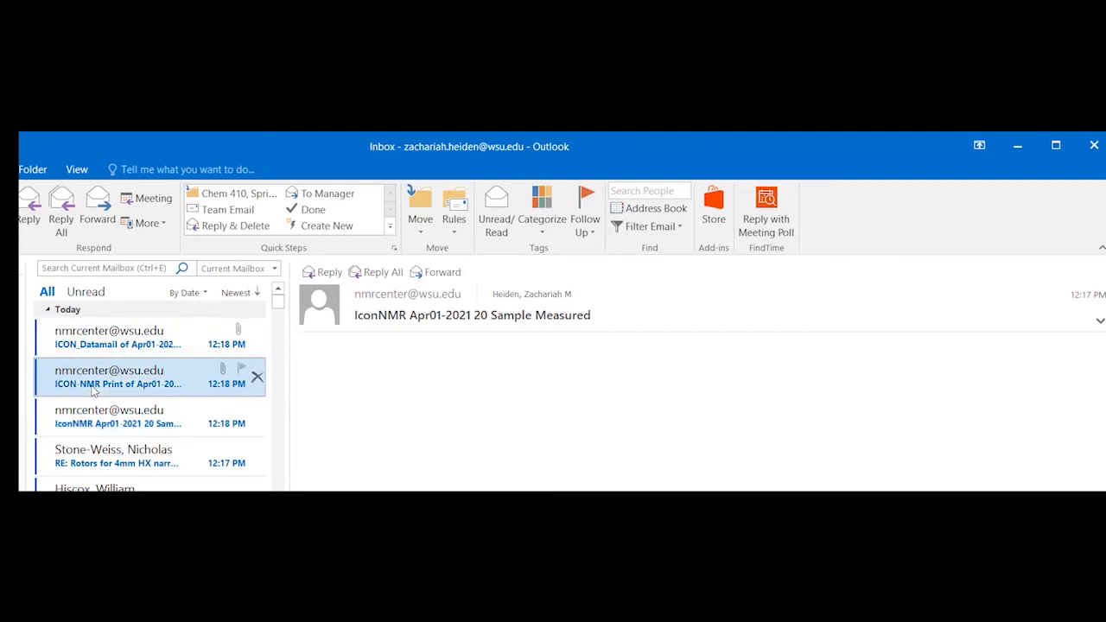
left_click(107, 349)
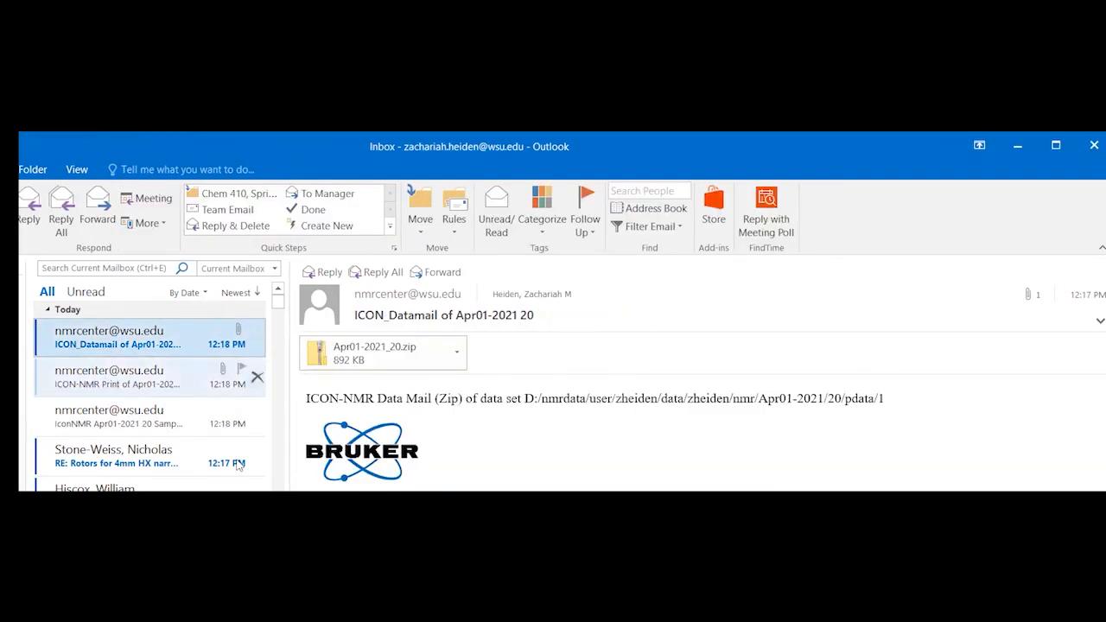
left_click(400, 370)
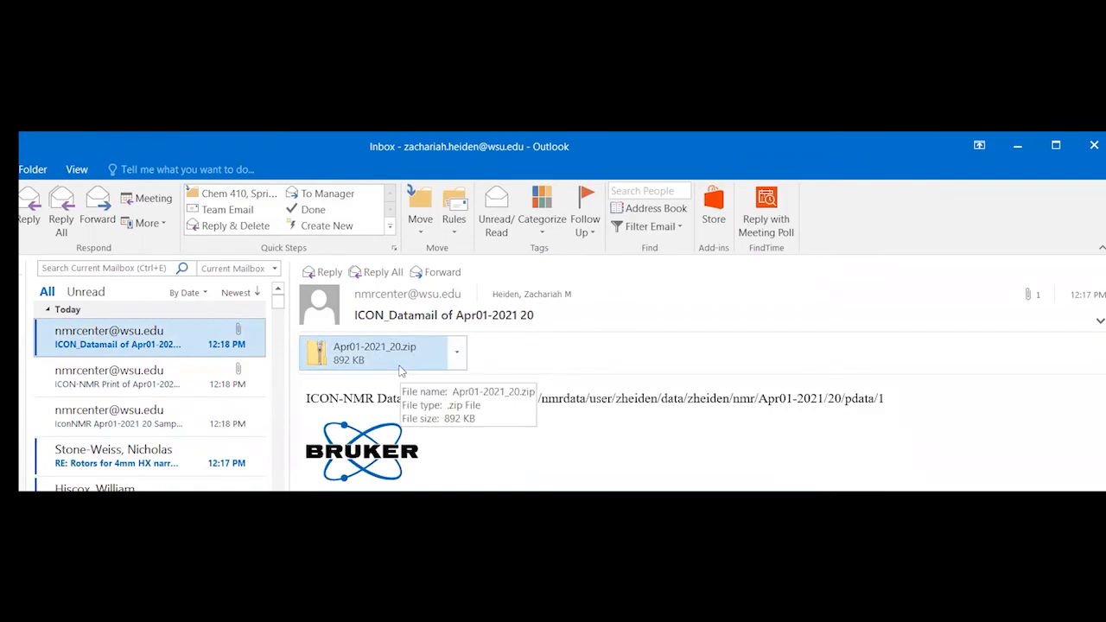